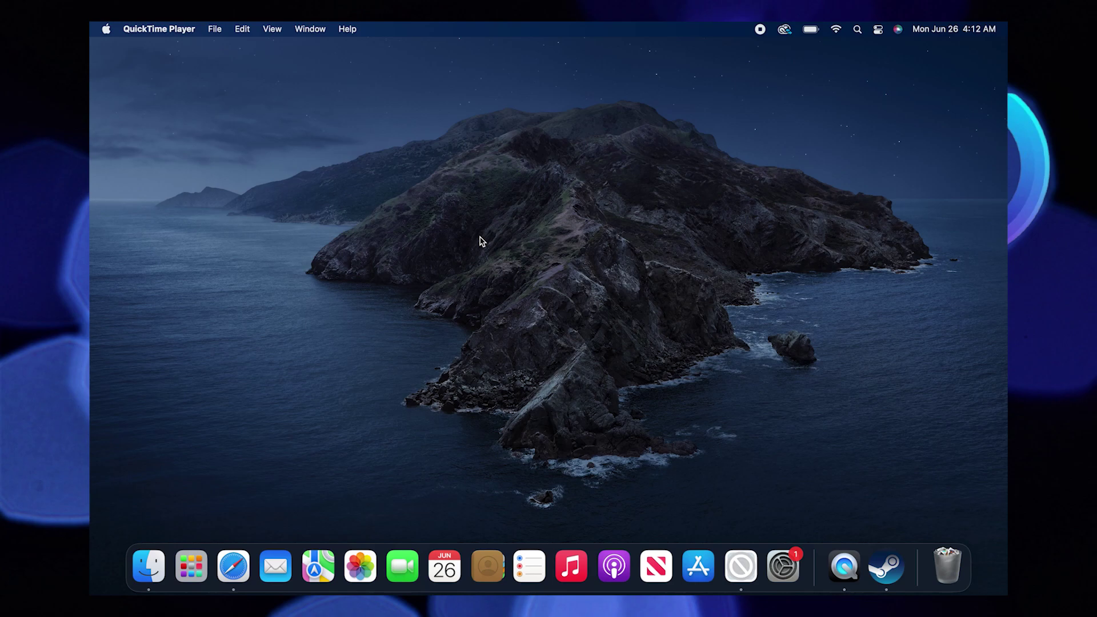
Bring the Steam store's Next Fest page forward and close the Now Broadcasting mini-player.
{"action": "left_click", "coordinate": [887, 567]}
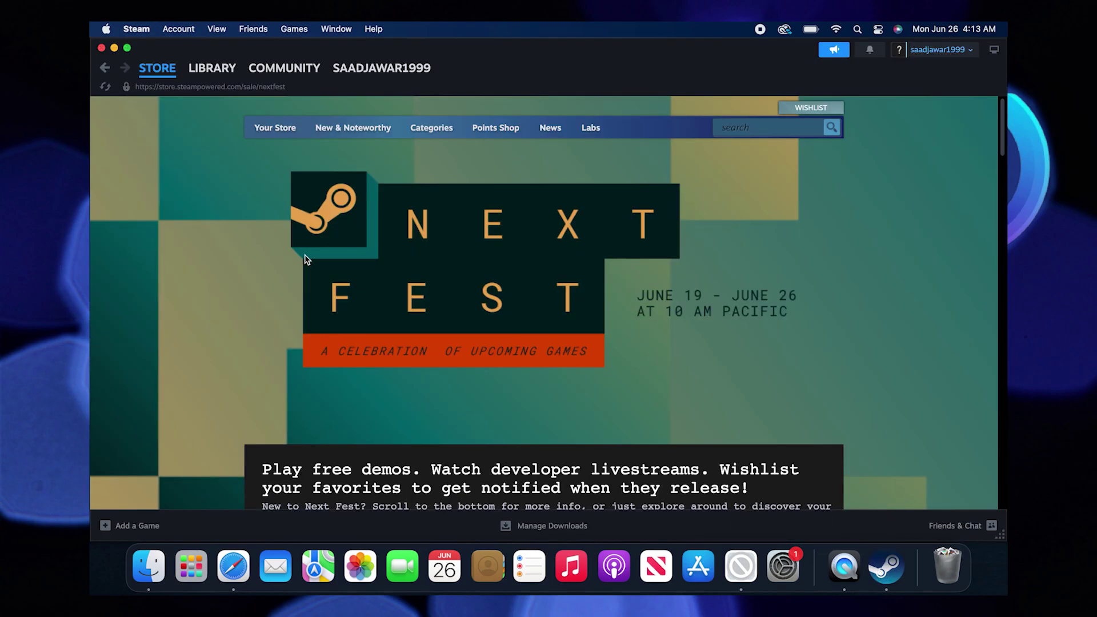
{"action": "scroll", "coordinate": [305, 255], "scroll_direction": "down", "scroll_amount": 5}
{"action": "scroll", "coordinate": [303, 264], "scroll_direction": "down", "scroll_amount": 5}
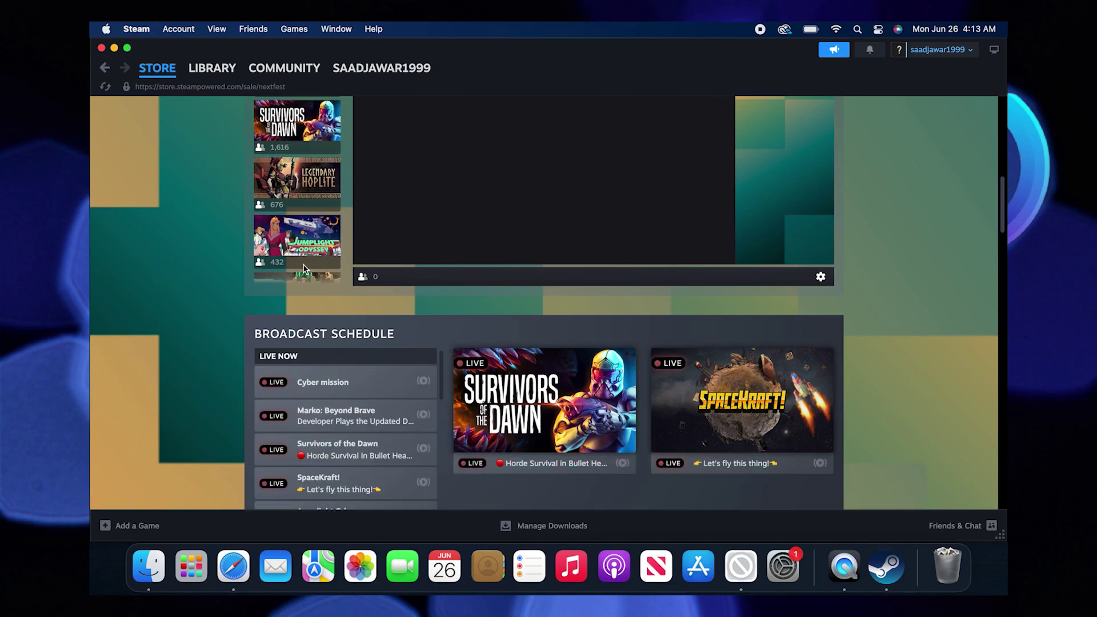
{"action": "scroll", "coordinate": [224, 338], "scroll_direction": "down", "scroll_amount": 3}
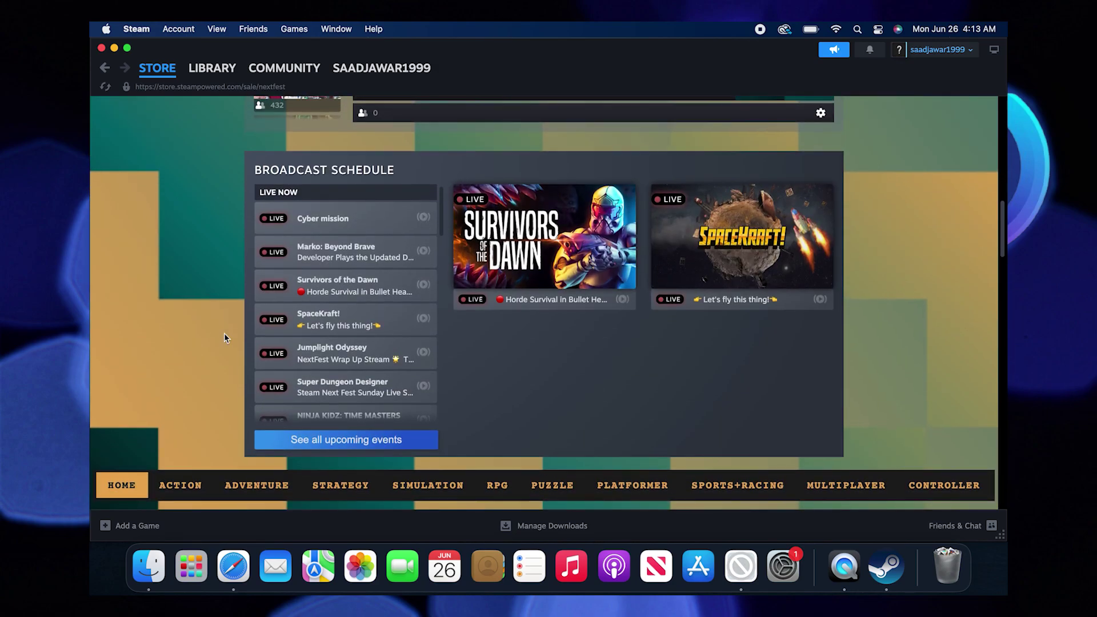
{"action": "scroll", "coordinate": [224, 335], "scroll_direction": "up", "scroll_amount": 15}
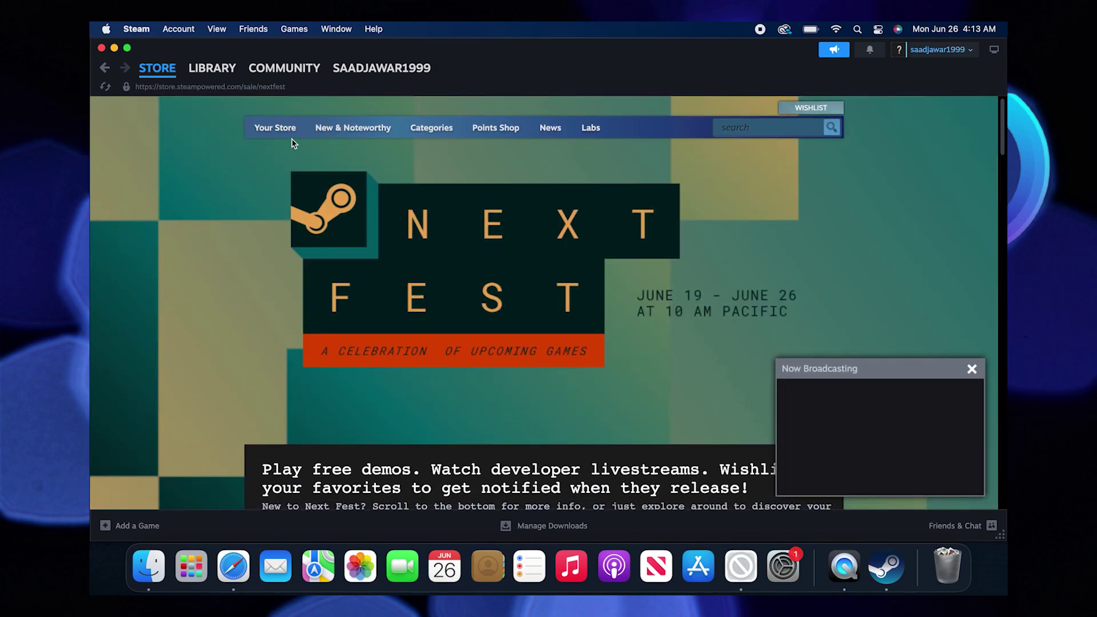
{"action": "left_click", "coordinate": [282, 130]}
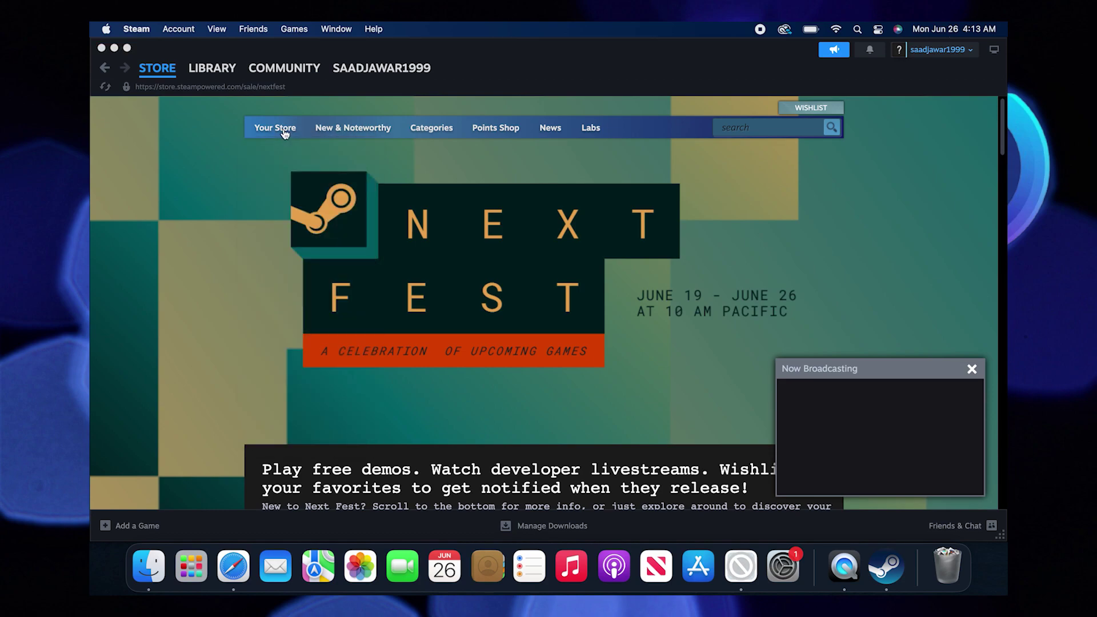
{"action": "left_click", "coordinate": [972, 368]}
Search the store for 'euro truck' and go to the Euro Truck Simulator 2 page.
{"action": "left_click", "coordinate": [752, 128]}
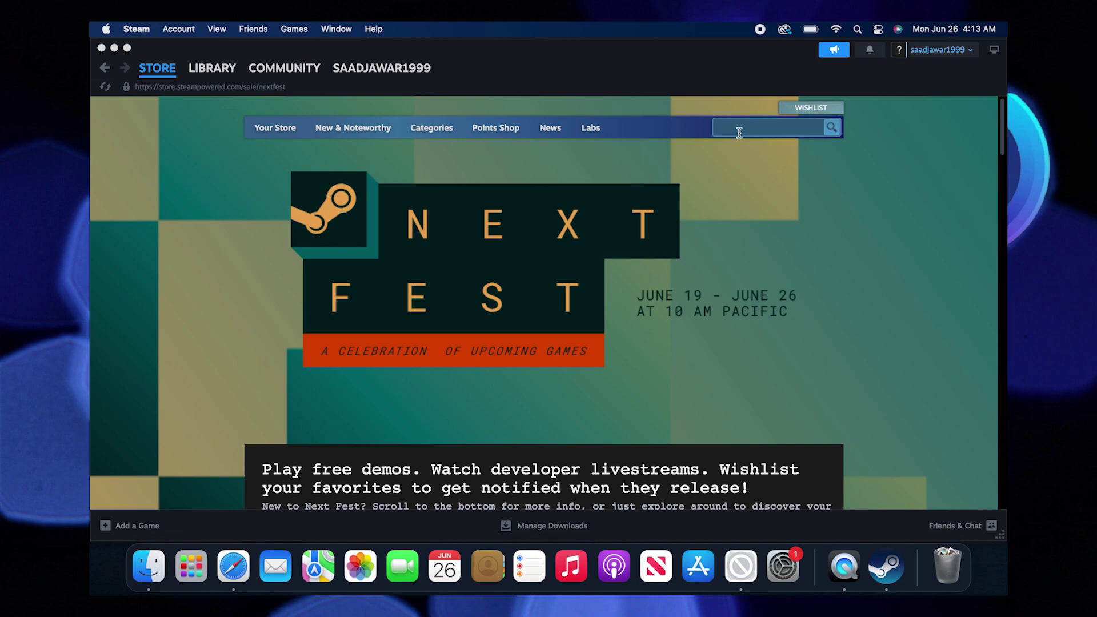
{"action": "type", "text": "euro truck"}
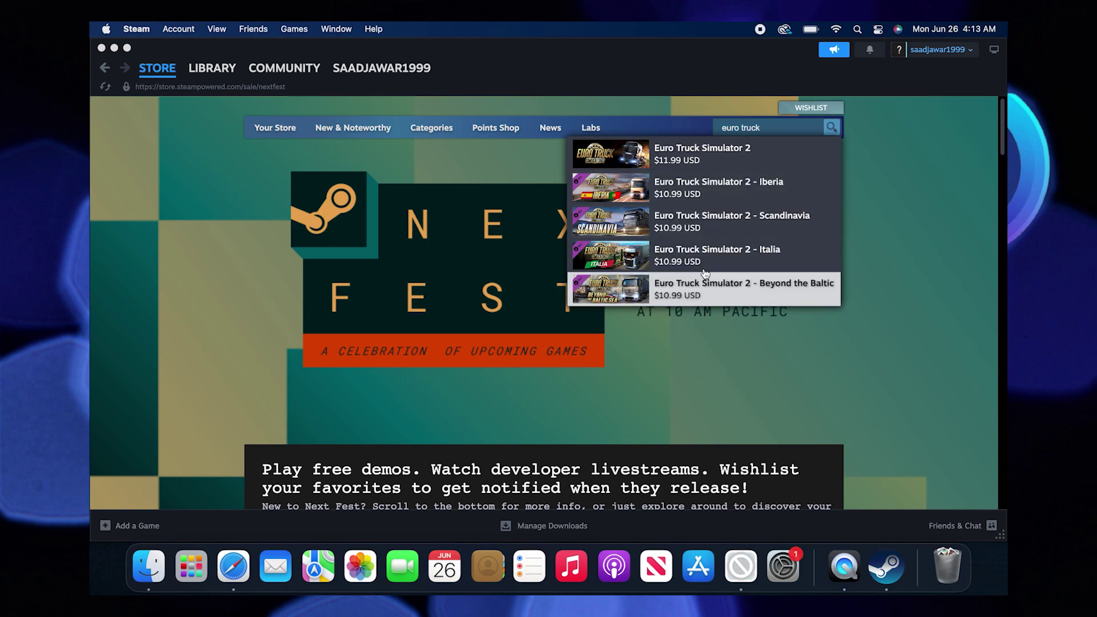
{"action": "left_click", "coordinate": [709, 158]}
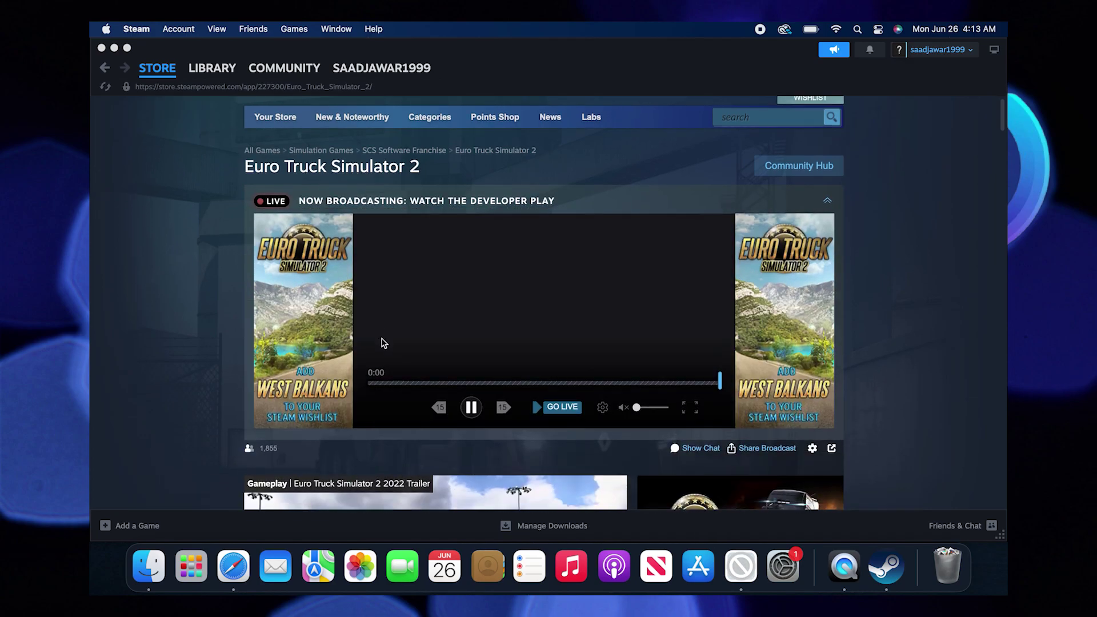
{"action": "scroll", "coordinate": [383, 343], "scroll_direction": "down", "scroll_amount": 2}
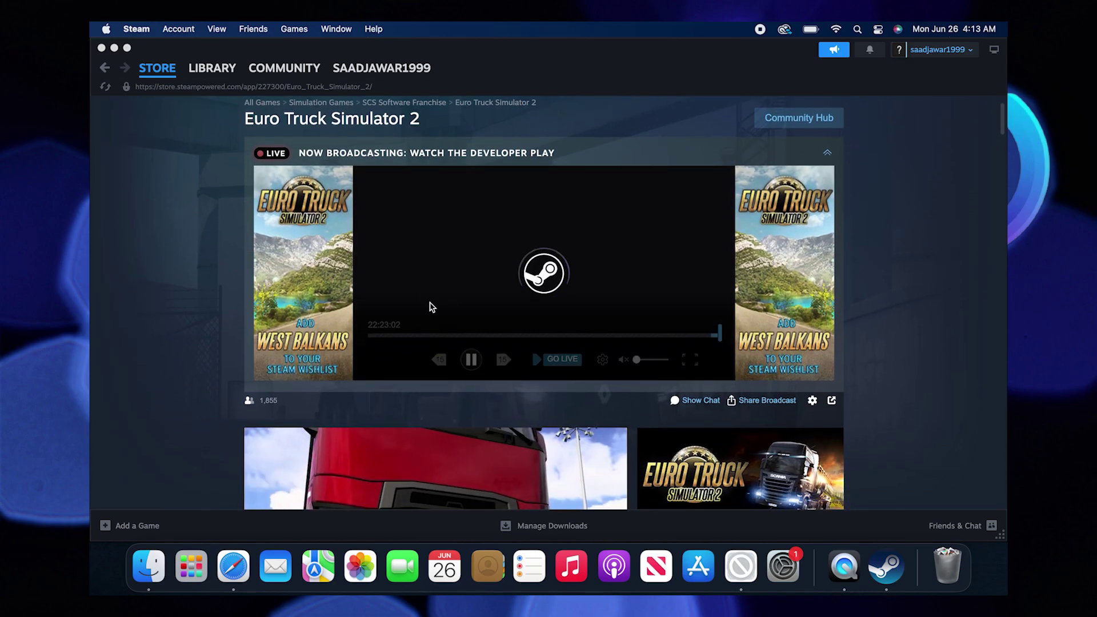
{"action": "scroll", "coordinate": [429, 306], "scroll_direction": "down", "scroll_amount": 3}
{"action": "scroll", "coordinate": [425, 309], "scroll_direction": "down", "scroll_amount": 4}
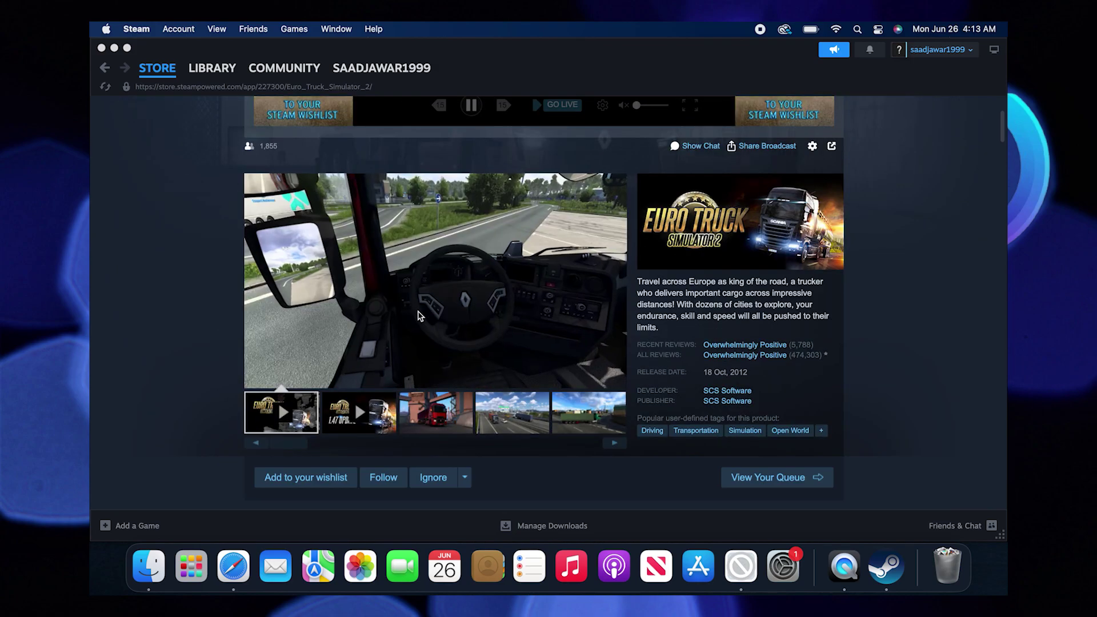
{"action": "scroll", "coordinate": [420, 314], "scroll_direction": "down", "scroll_amount": 3}
{"action": "scroll", "coordinate": [463, 343], "scroll_direction": "down", "scroll_amount": 3}
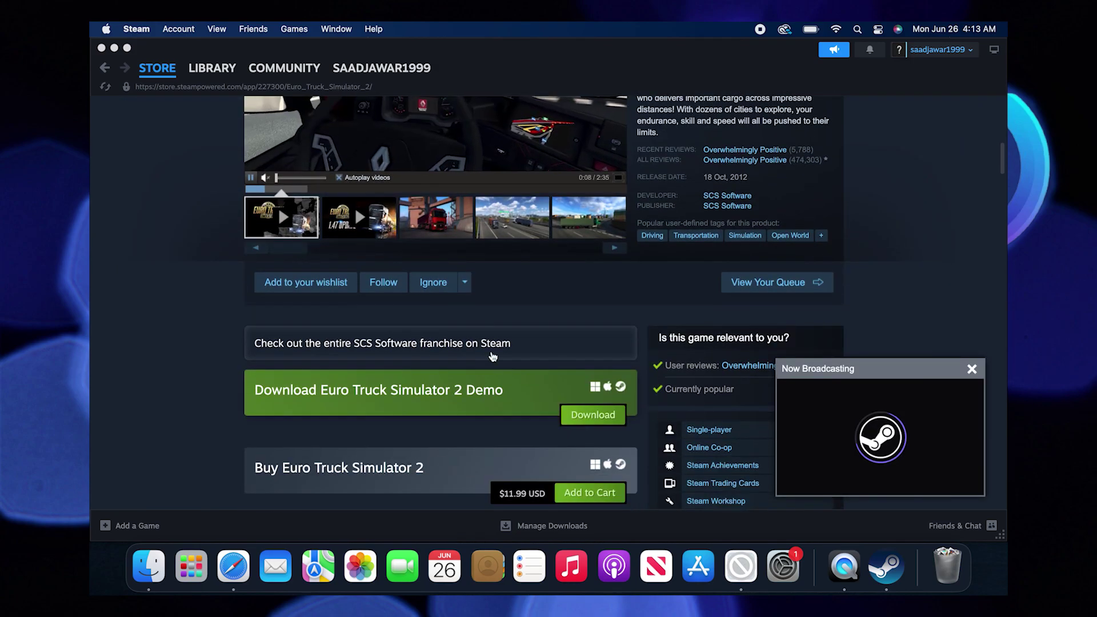
{"action": "scroll", "coordinate": [483, 352], "scroll_direction": "down", "scroll_amount": 2}
{"action": "scroll", "coordinate": [483, 352], "scroll_direction": "down", "scroll_amount": 2}
{"action": "scroll", "coordinate": [561, 327], "scroll_direction": "down", "scroll_amount": 1}
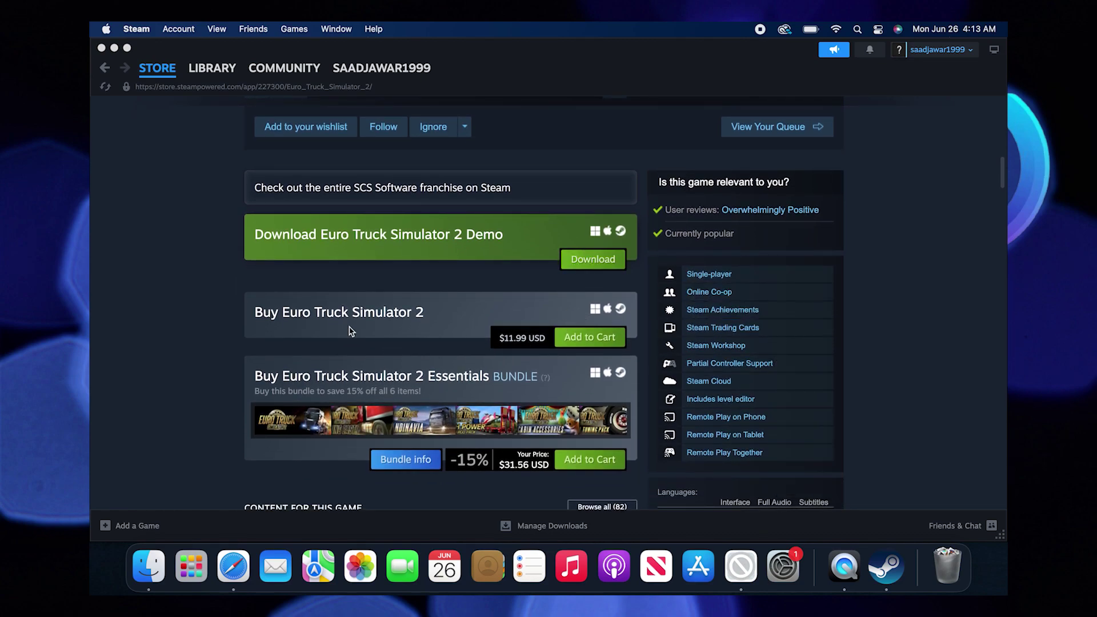
Highlight the $11.99 USD base game price, then clear the highlight.
{"action": "left_click_drag", "start_coordinate": [502, 337], "coordinate": [545, 336]}
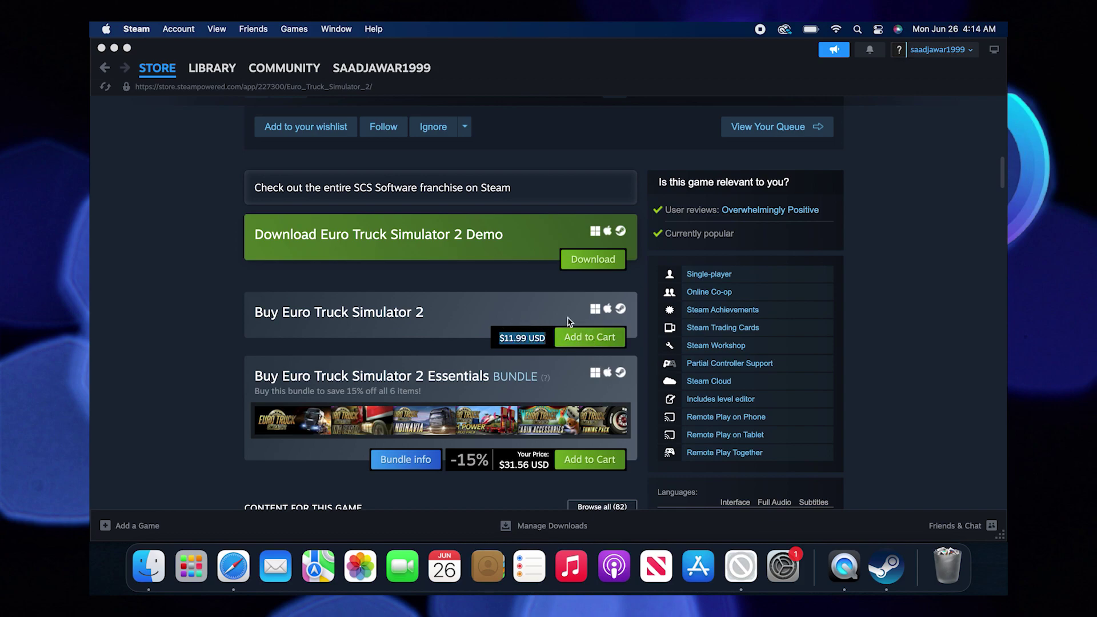
{"action": "left_click", "coordinate": [552, 310]}
Start the Euro Truck Simulator 2 Demo download, bringing up its 11.19 GB Install dialog.
{"action": "left_click", "coordinate": [588, 262]}
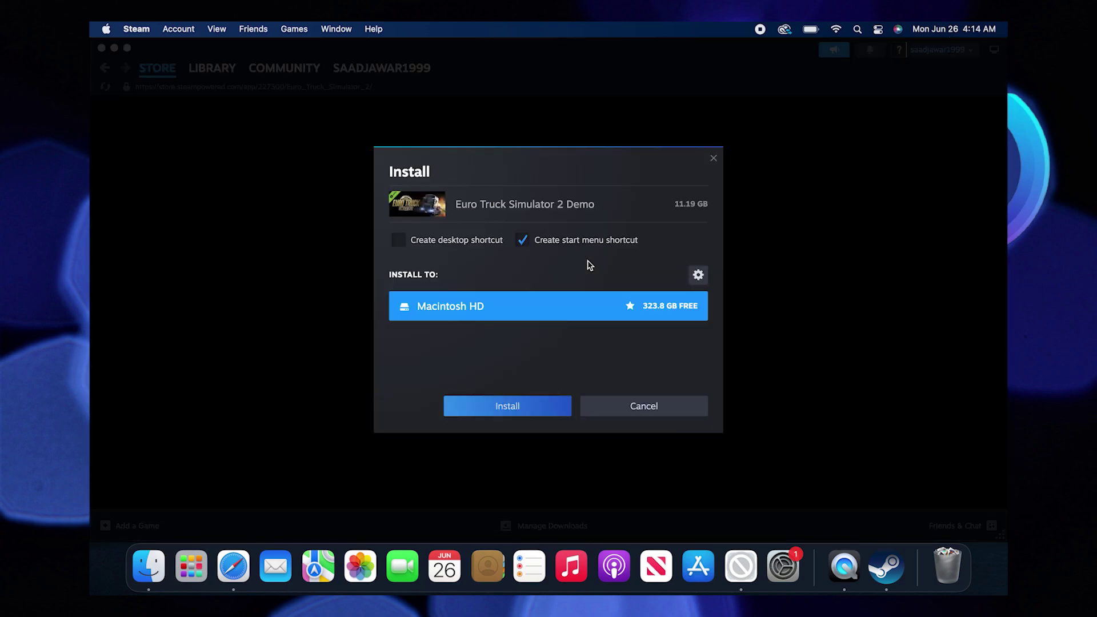